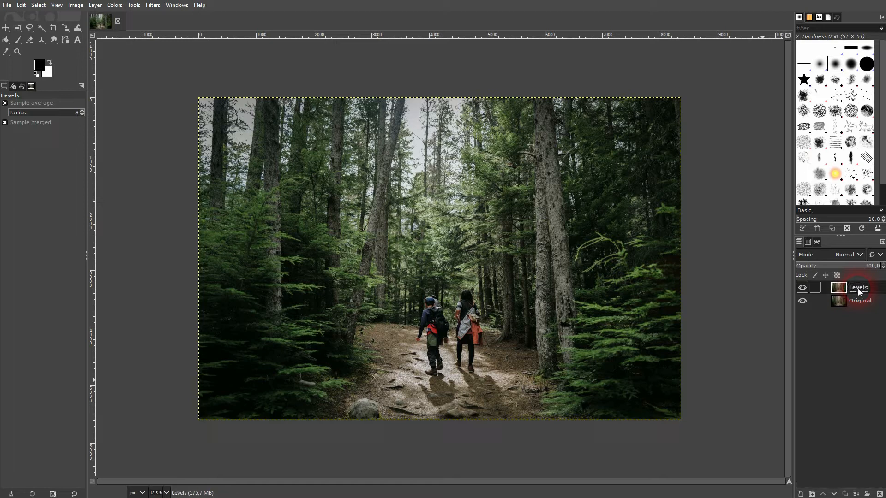
pyautogui.click(114, 6)
pyautogui.click(149, 110)
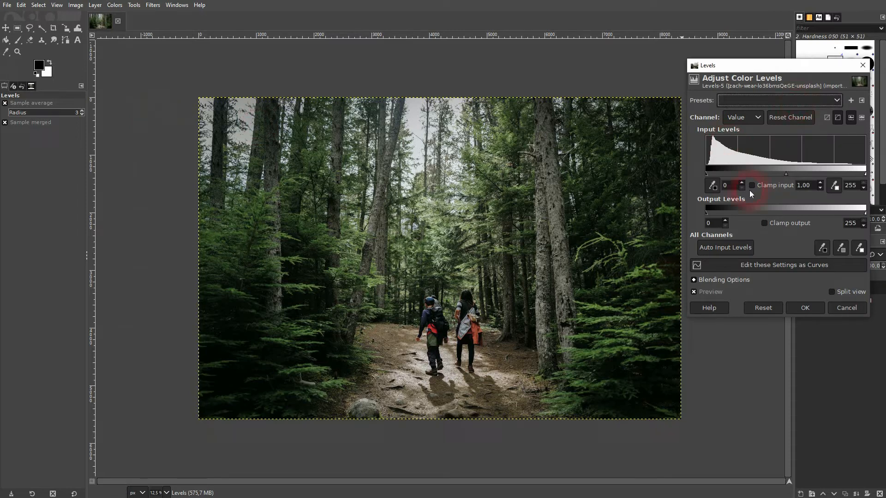
pyautogui.click(708, 292)
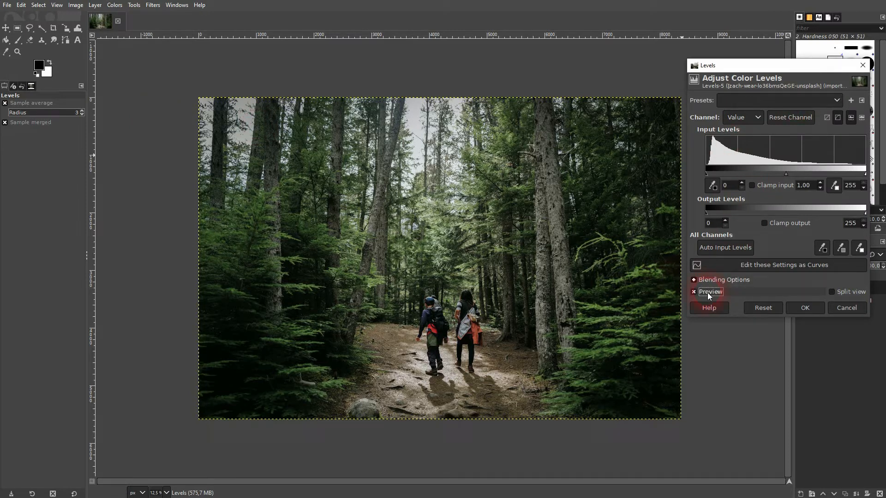
pyautogui.click(827, 266)
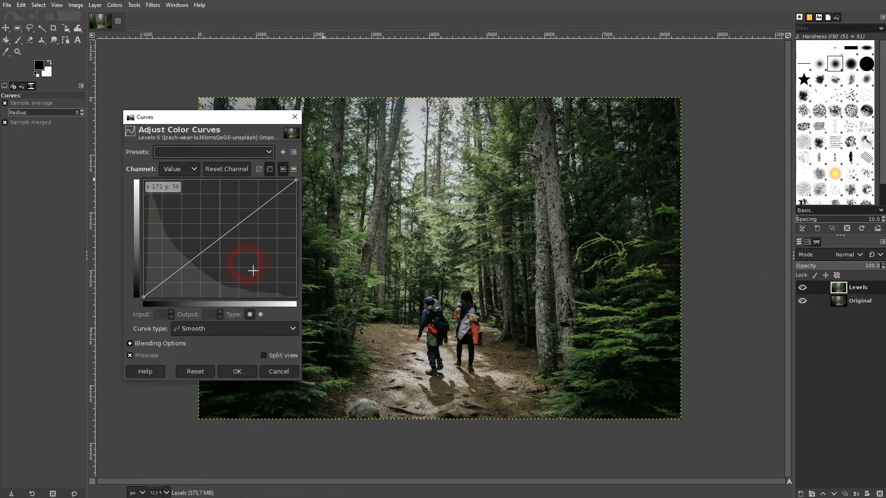
pyautogui.click(295, 117)
# Open the Levels adjustment for the Levels layer and select the Value channel.
pyautogui.click(114, 5)
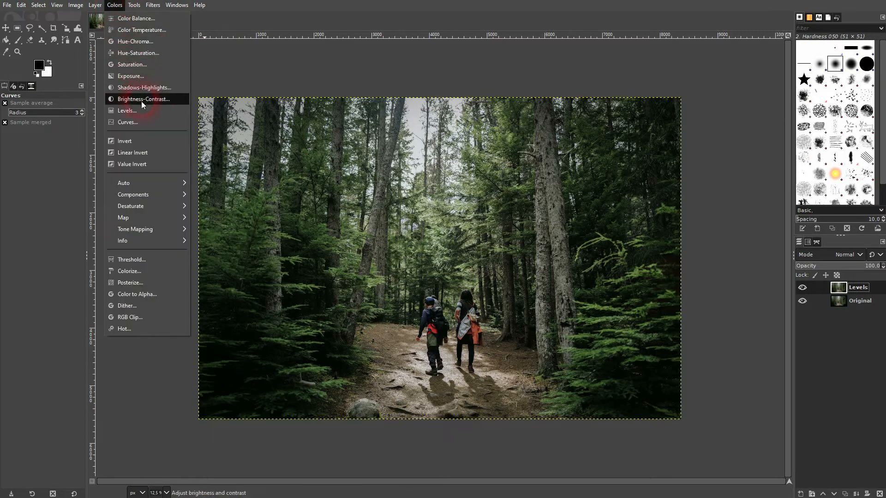
pyautogui.click(135, 113)
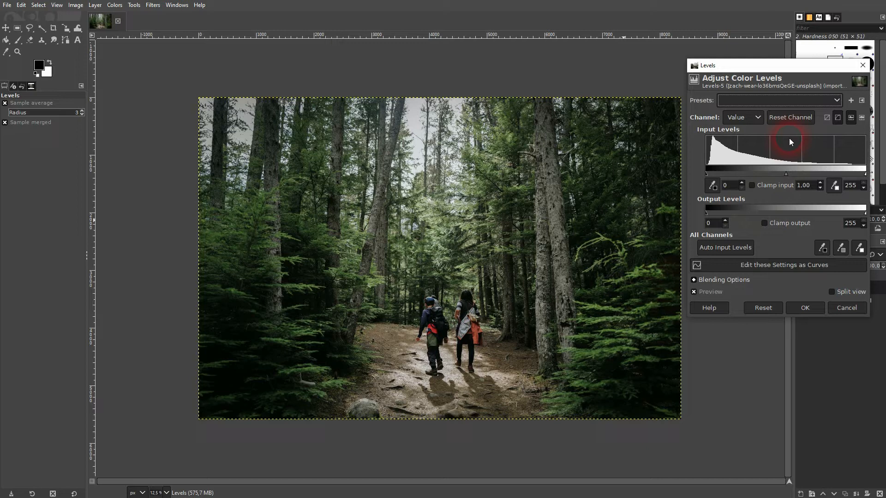
pyautogui.click(757, 121)
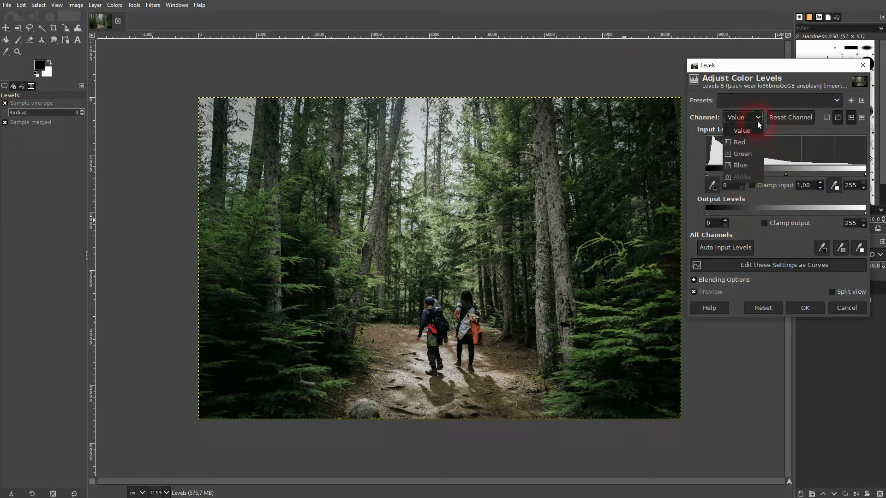
pyautogui.click(744, 131)
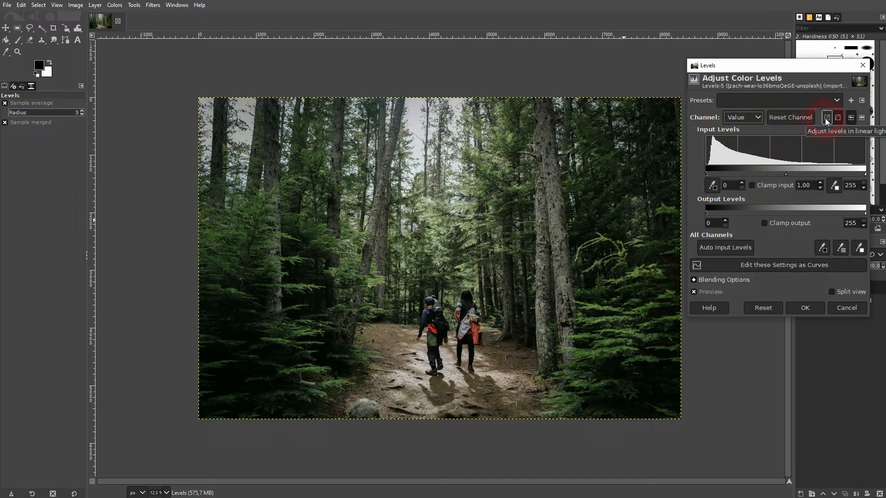
# Try the linear and perceptual adjustment modes and the histogram scale options, and reset the levels adjustment.
pyautogui.click(838, 117)
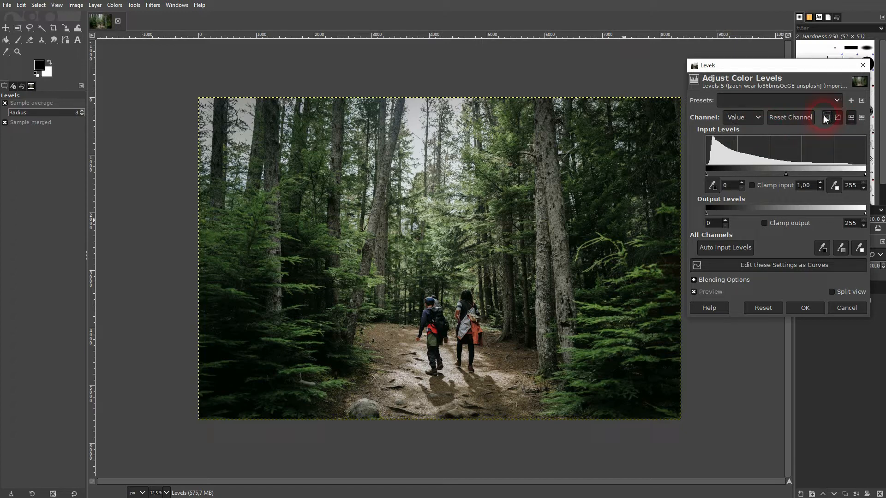
pyautogui.click(825, 116)
pyautogui.click(839, 116)
pyautogui.click(862, 118)
pyautogui.click(852, 118)
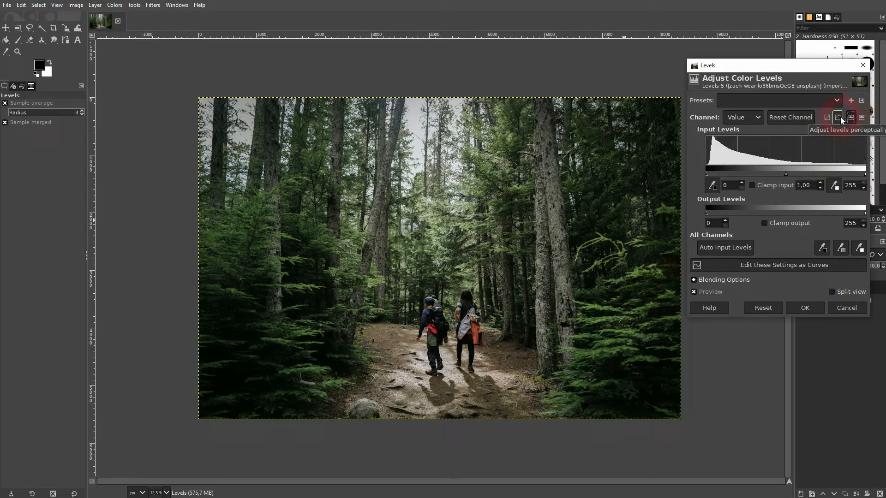
pyautogui.click(764, 308)
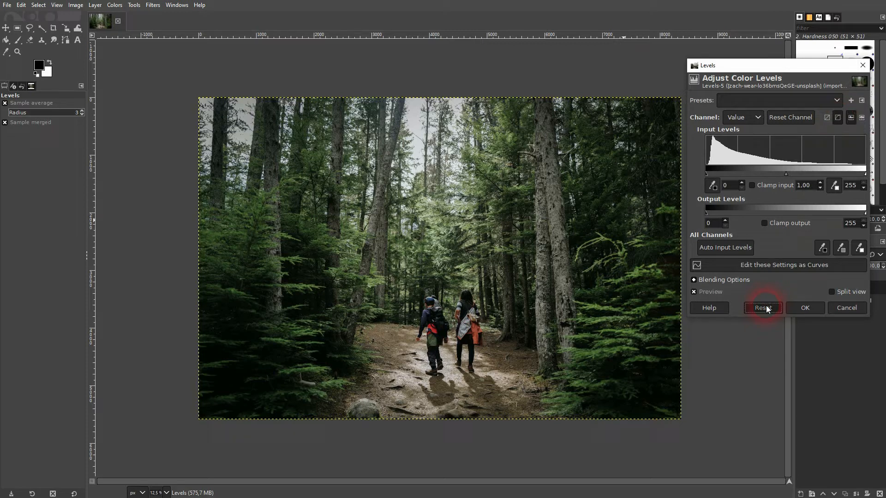
# Try a black input level of about 113 on the Value channel and return it to 0.
pyautogui.click(716, 156)
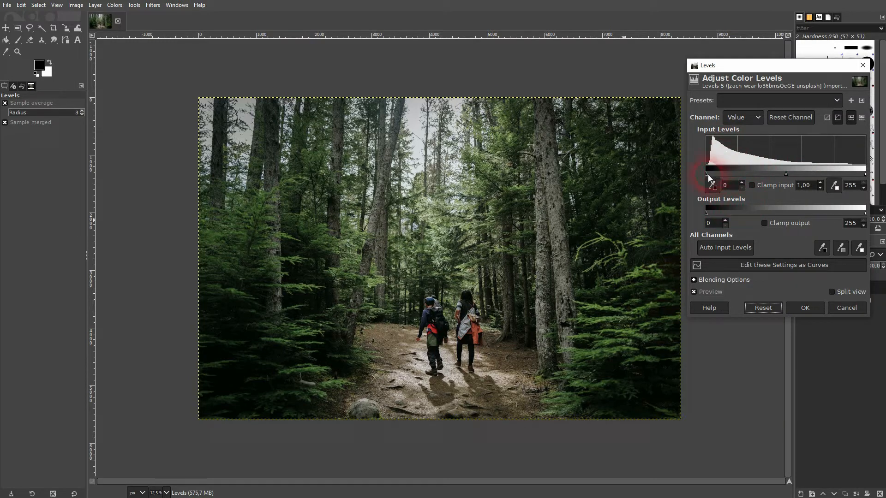
pyautogui.moveTo(712, 173); pyautogui.dragTo(776, 174)
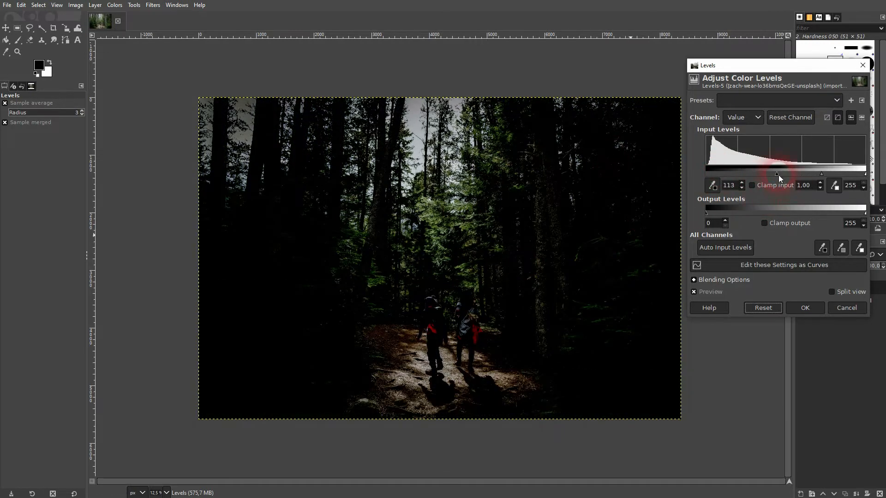
pyautogui.moveTo(777, 174); pyautogui.dragTo(696, 174)
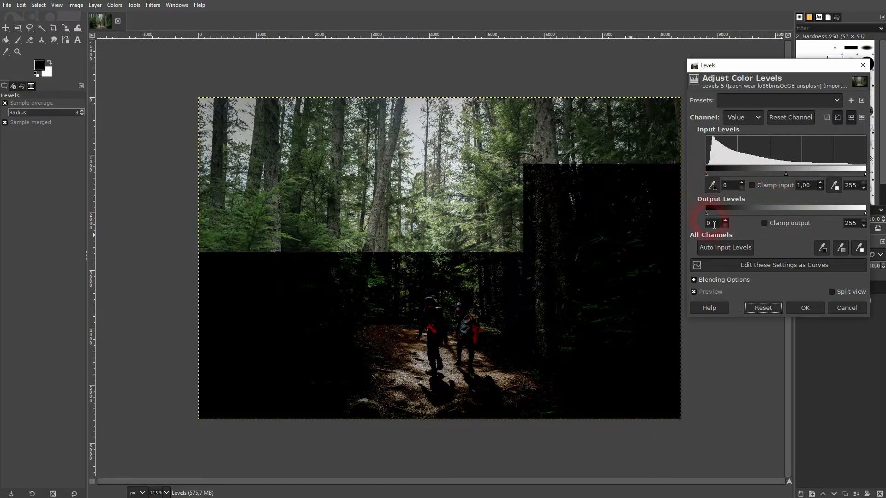
# Try a black output level of about 68 and return it to 0, keeping the input levels at 0 and 255.
pyautogui.moveTo(707, 215); pyautogui.dragTo(749, 215)
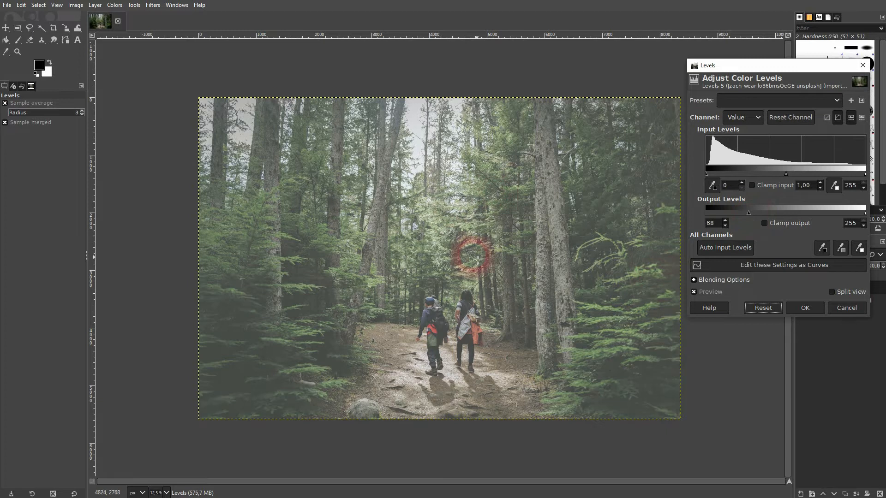
pyautogui.moveTo(749, 215); pyautogui.dragTo(700, 211)
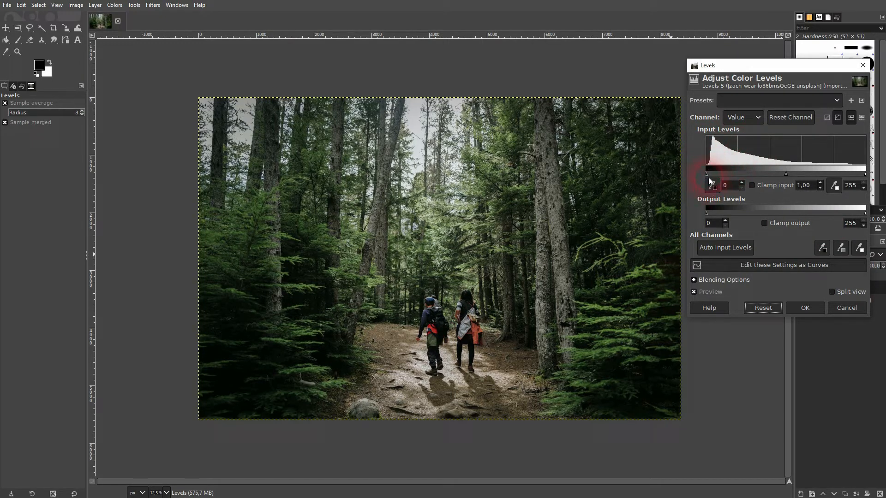
pyautogui.moveTo(707, 174)
pyautogui.mouseDown()
pyautogui.moveTo(719, 173)
pyautogui.moveTo(693, 174)
pyautogui.mouseUp()
pyautogui.moveTo(862, 173)
pyautogui.mouseDown()
pyautogui.moveTo(802, 174)
pyautogui.moveTo(874, 176)
pyautogui.mouseUp()
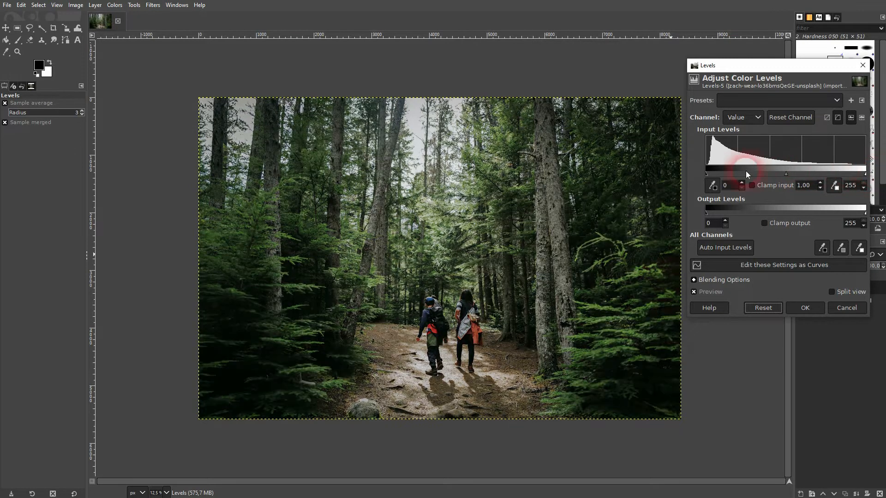
# Try a black input level of 10, sample the black point near the hikers, and return the level to 0.
pyautogui.click(709, 188)
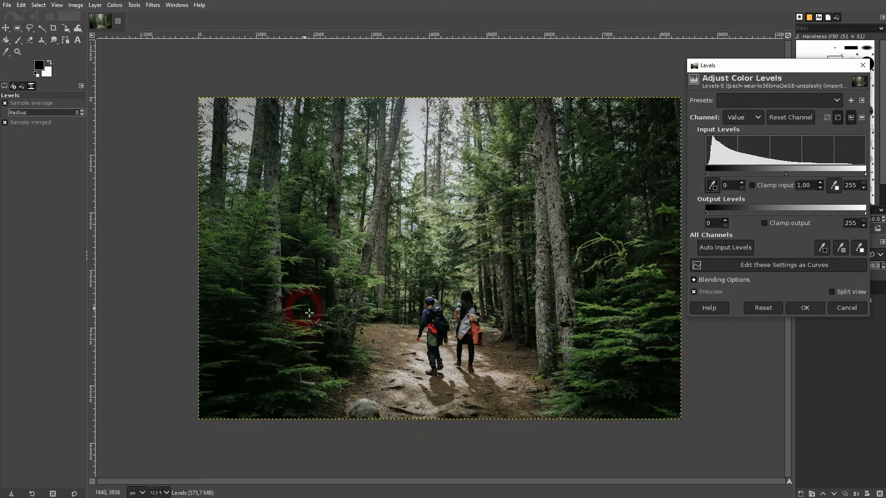
pyautogui.moveTo(706, 174); pyautogui.dragTo(712, 175)
pyautogui.click(713, 185)
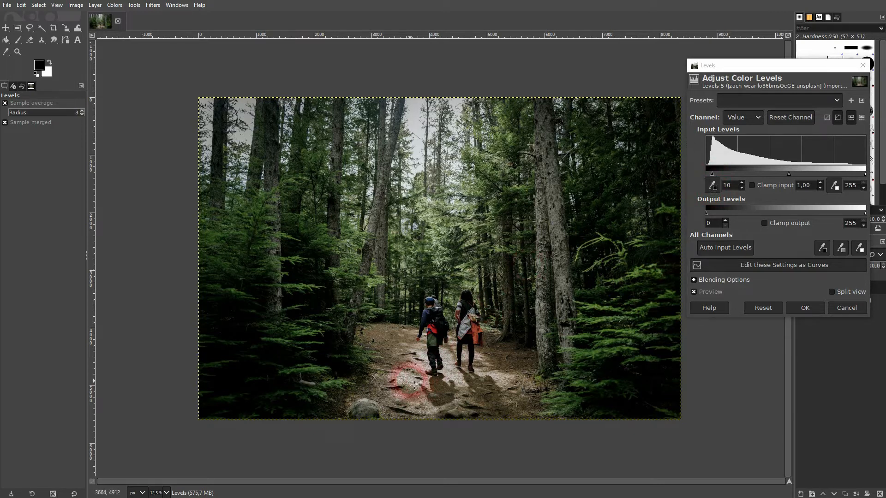
pyautogui.click(713, 185)
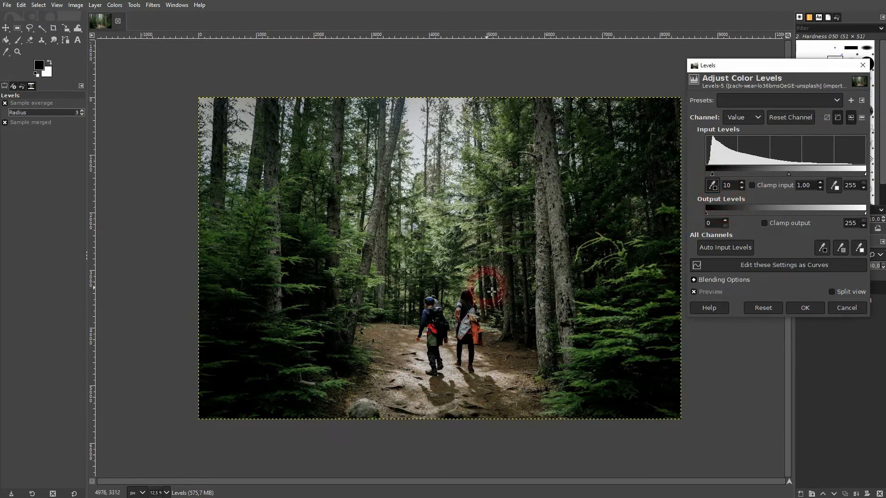
pyautogui.click(435, 303)
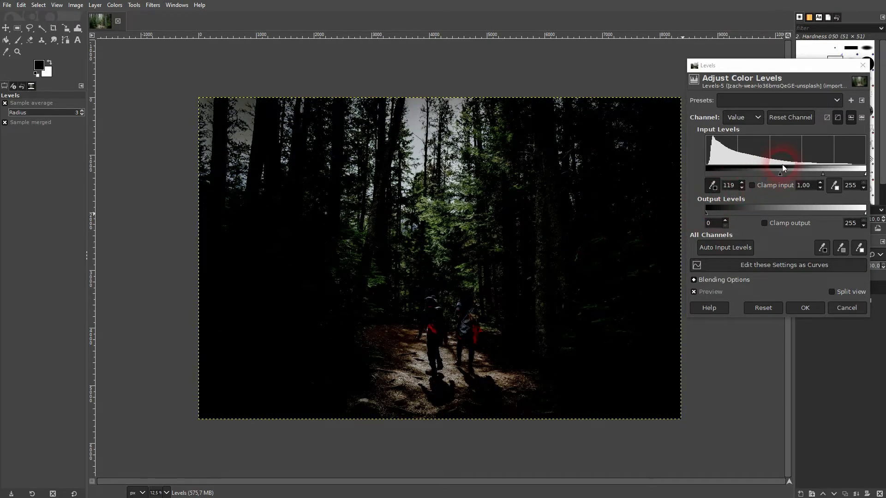
pyautogui.moveTo(781, 175); pyautogui.dragTo(688, 185)
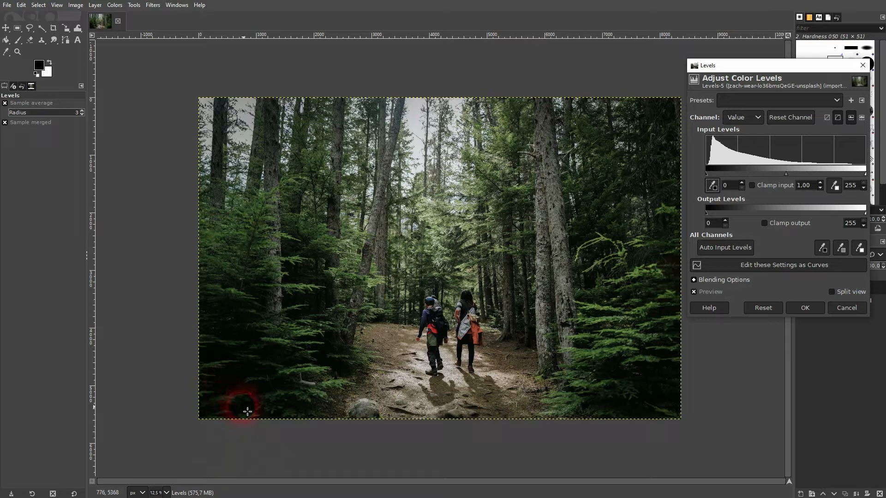
# Sample the black point from the photo's dark lower-left corner and set the black input level to 6.
pyautogui.click(207, 411)
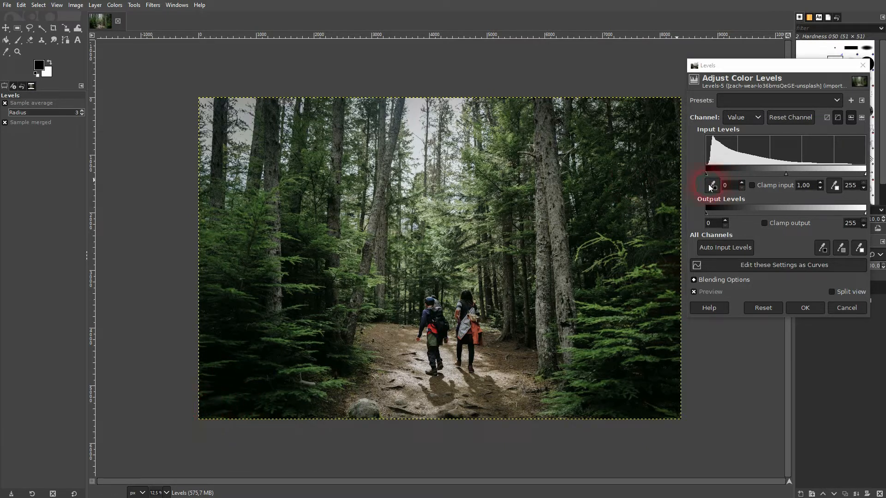
pyautogui.click(742, 183)
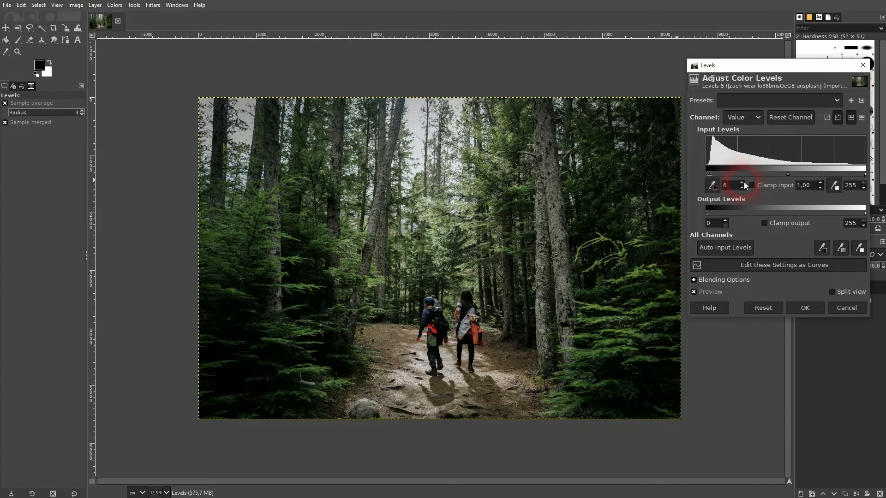
# Try sampling the white point from the bright sky between the trees and from the sunlit path.
pyautogui.click(835, 187)
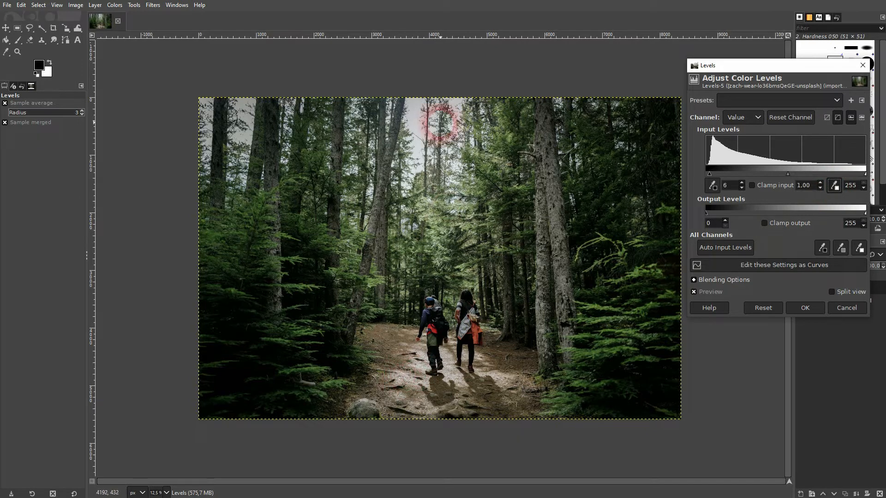
pyautogui.click(419, 146)
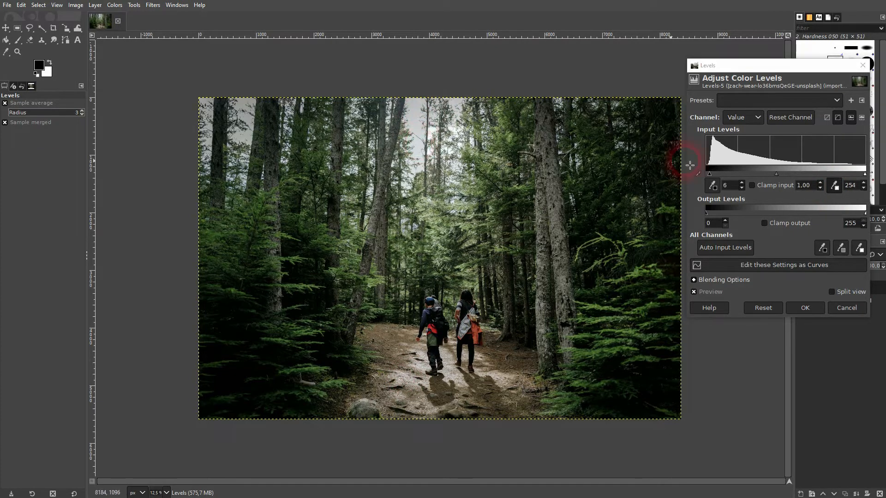
pyautogui.click(420, 149)
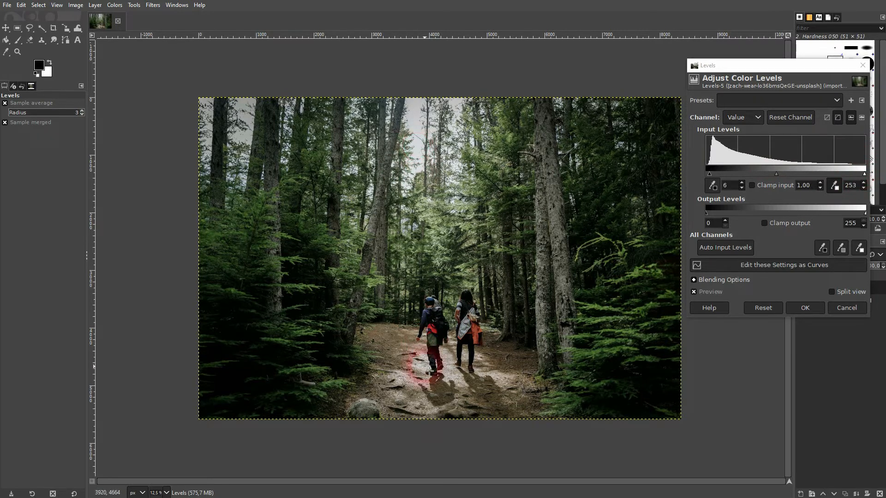
pyautogui.click(407, 382)
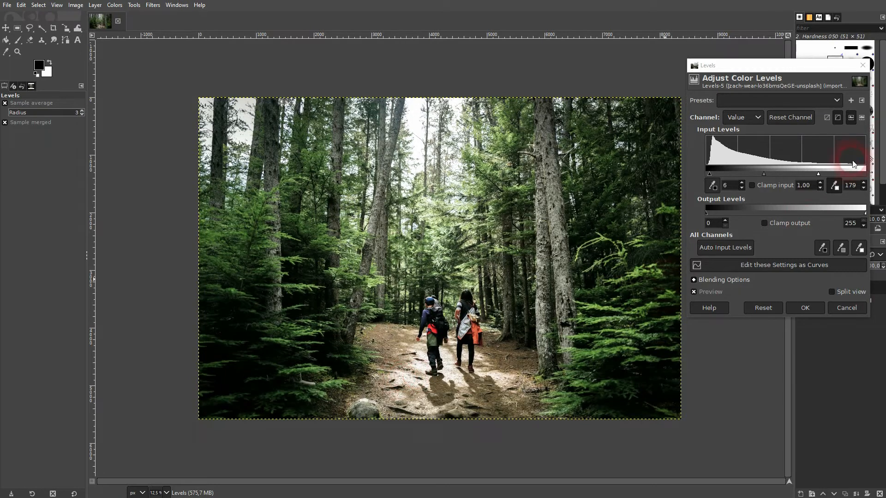
# Set the Value channel's white input level to 235 and its midtone gamma to 0.97.
pyautogui.moveTo(818, 174); pyautogui.dragTo(852, 173)
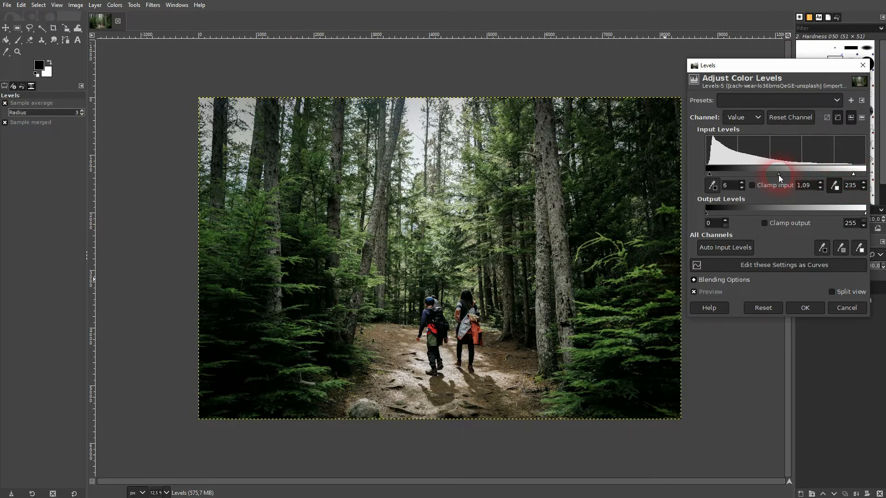
pyautogui.moveTo(780, 176); pyautogui.dragTo(755, 175)
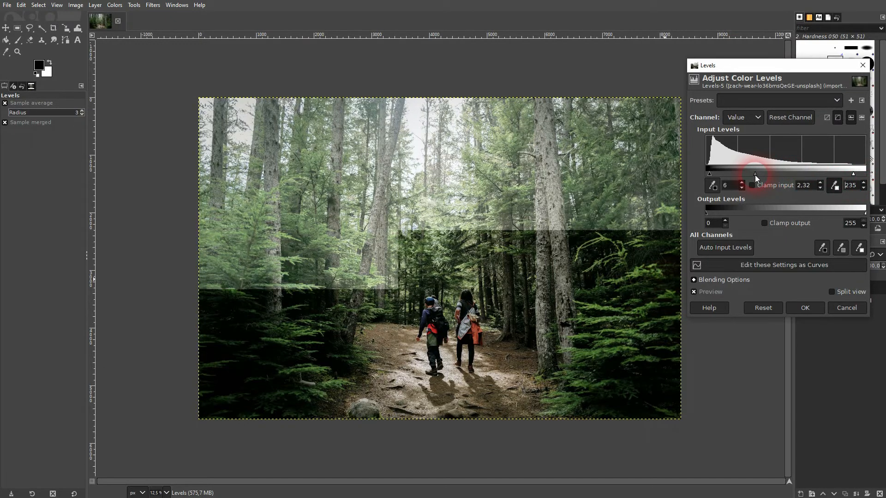
pyautogui.moveTo(755, 175); pyautogui.dragTo(780, 175)
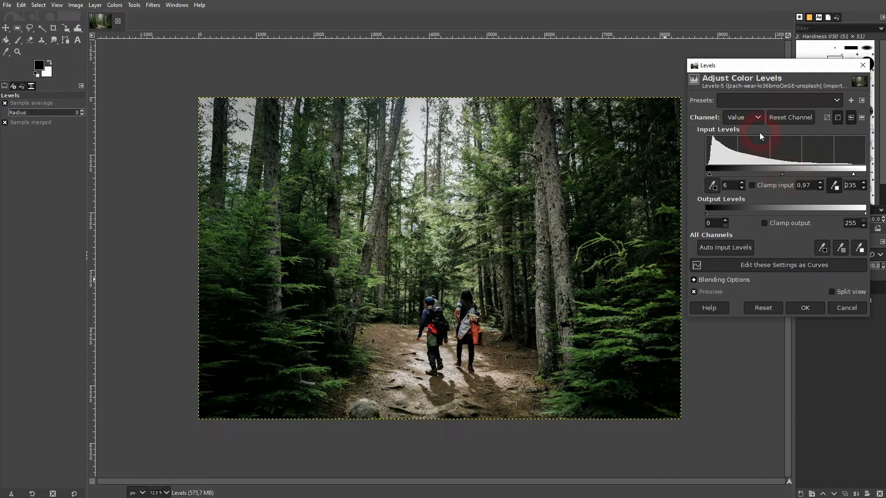
# Switch to the Red channel and set its white input level to 228, leaving the black input at 0.
pyautogui.click(756, 117)
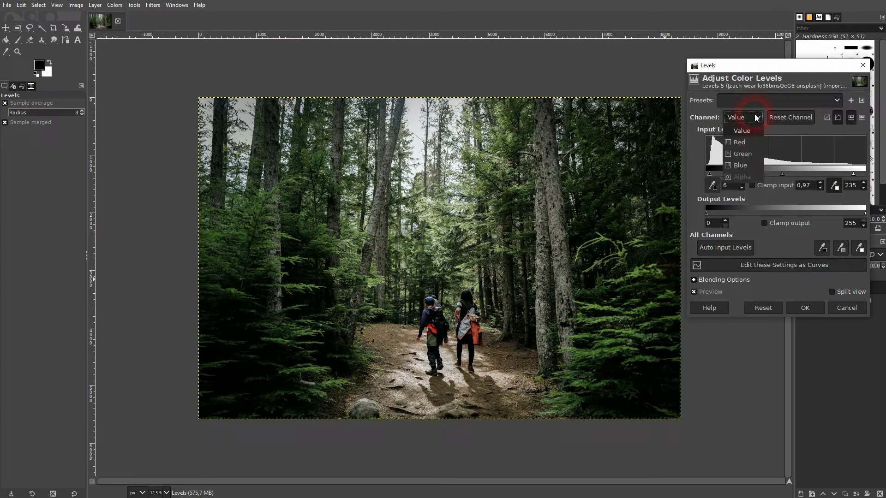
pyautogui.click(746, 142)
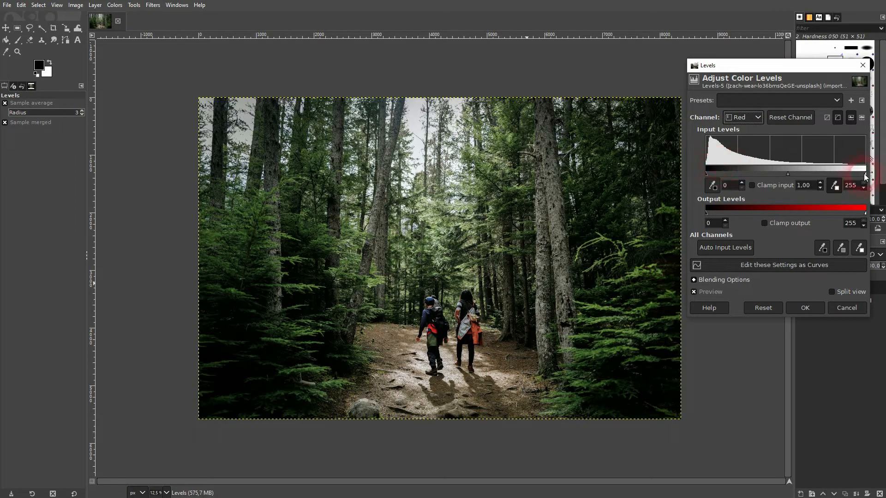
pyautogui.moveTo(864, 175); pyautogui.dragTo(813, 175)
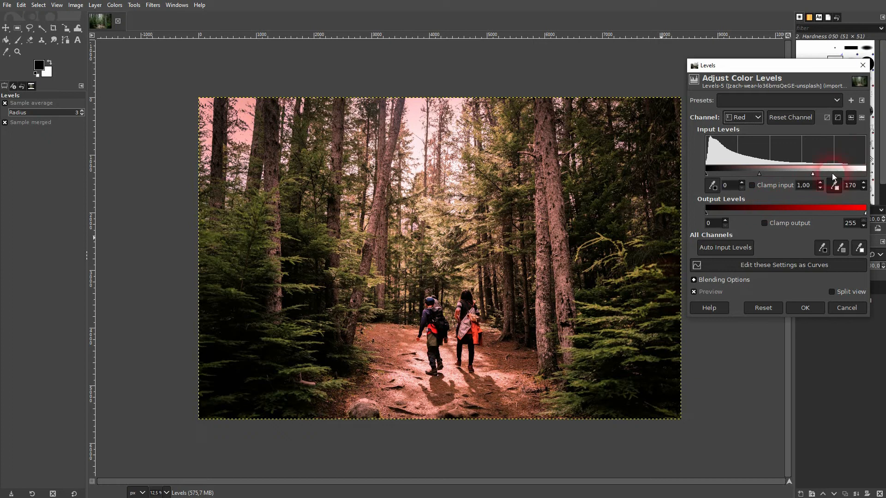
pyautogui.moveTo(846, 174); pyautogui.dragTo(849, 174)
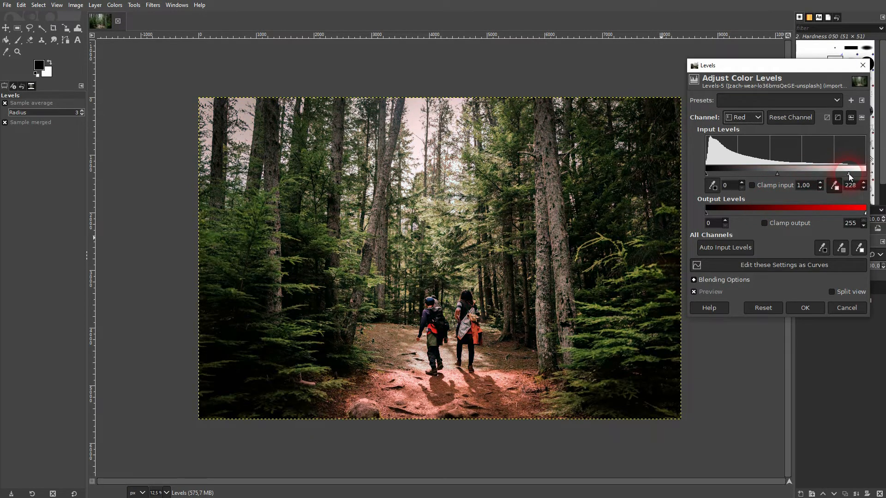
pyautogui.click(709, 175)
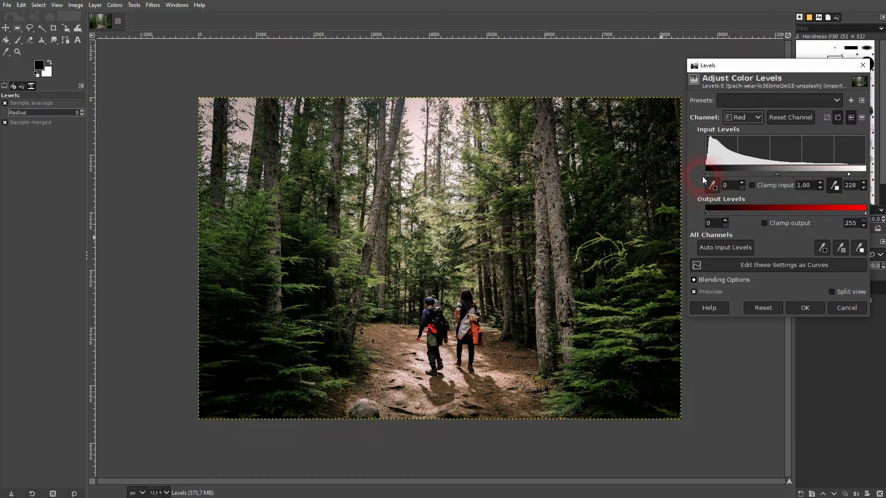
# Set the Red channel's black input level to 5 and the Green channel's input levels to 10 for black and 227 for white.
pyautogui.moveTo(709, 176)
pyautogui.mouseDown()
pyautogui.moveTo(759, 175)
pyautogui.moveTo(709, 180)
pyautogui.mouseUp()
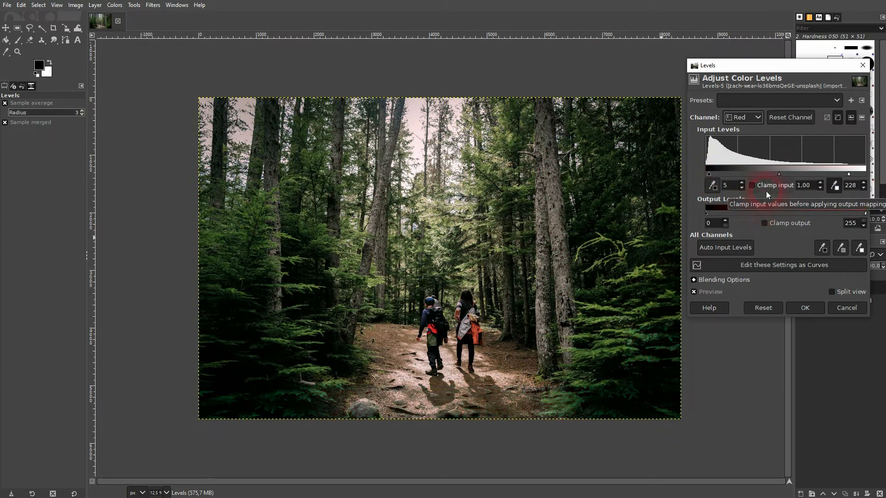
pyautogui.click(744, 117)
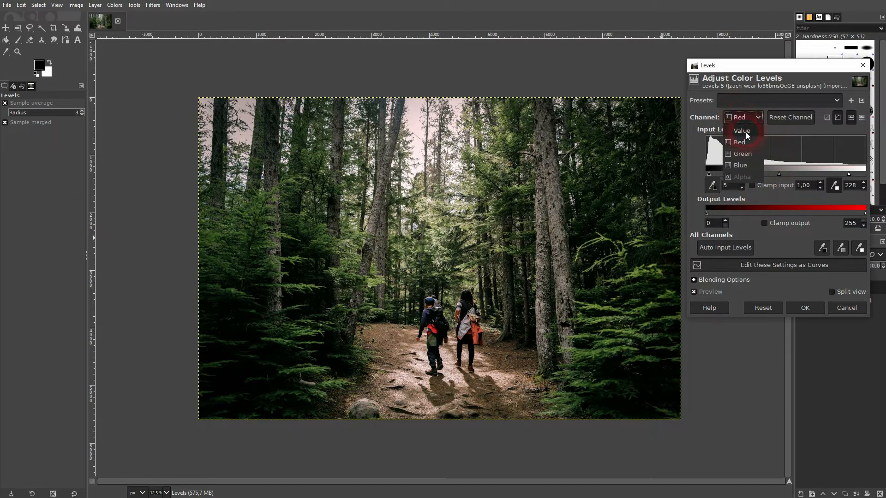
pyautogui.click(752, 157)
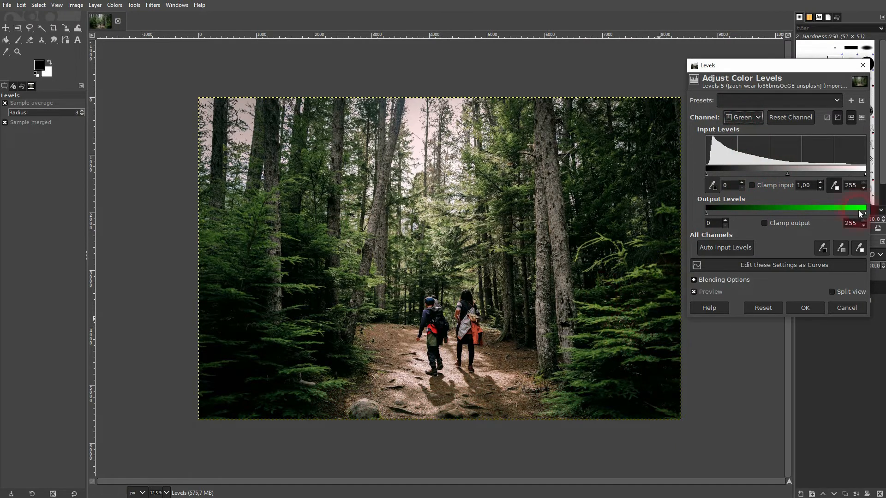
pyautogui.moveTo(869, 177); pyautogui.dragTo(863, 174)
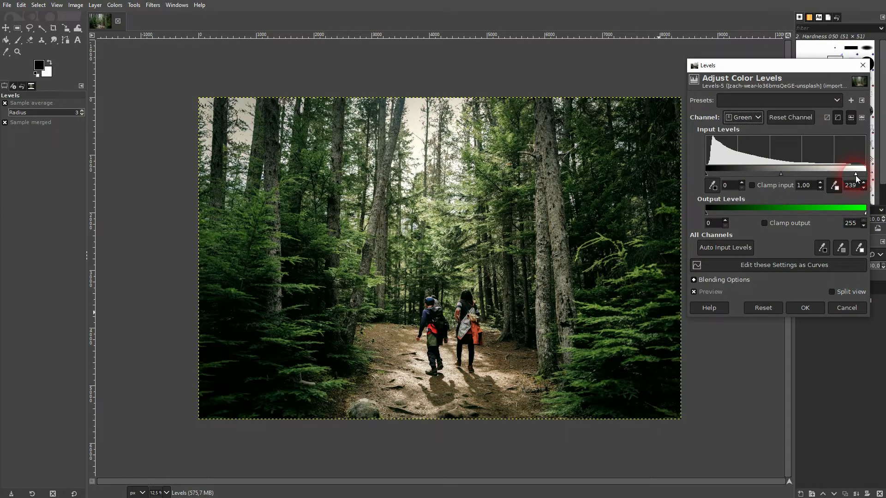
pyautogui.moveTo(708, 174); pyautogui.dragTo(729, 173)
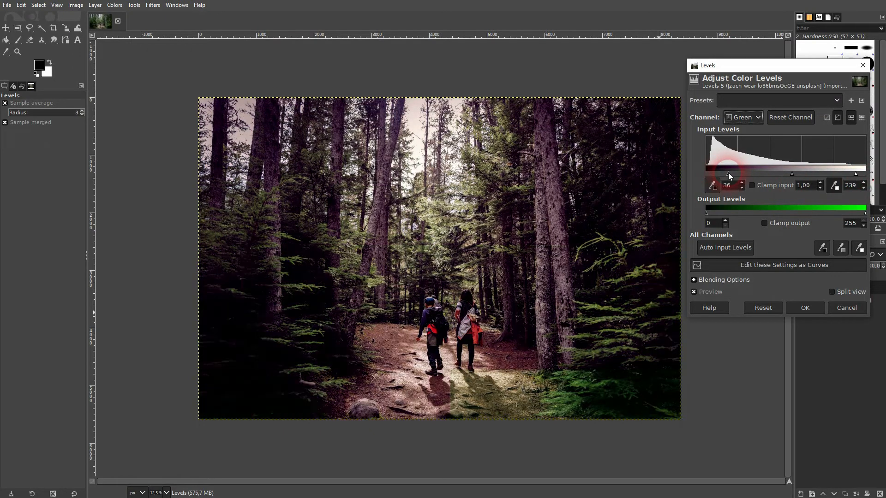
pyautogui.moveTo(729, 175); pyautogui.dragTo(714, 174)
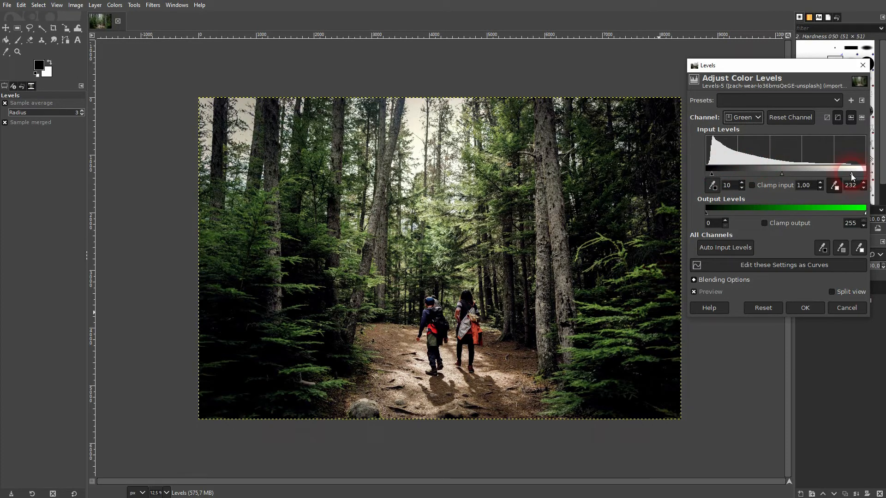
pyautogui.moveTo(847, 174); pyautogui.dragTo(841, 173)
# Set the Blue channel's input levels to 4 for black and 231 for white, with a midtone gamma of 1.13.
pyautogui.click(756, 117)
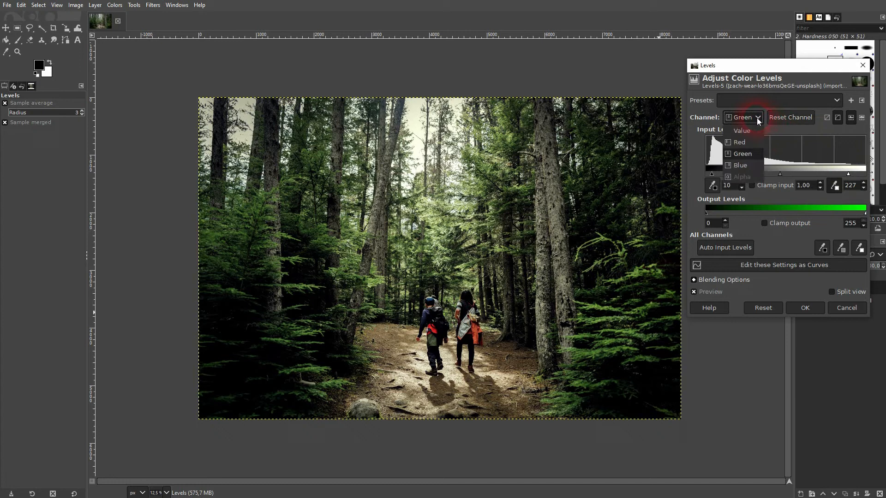
pyautogui.click(749, 165)
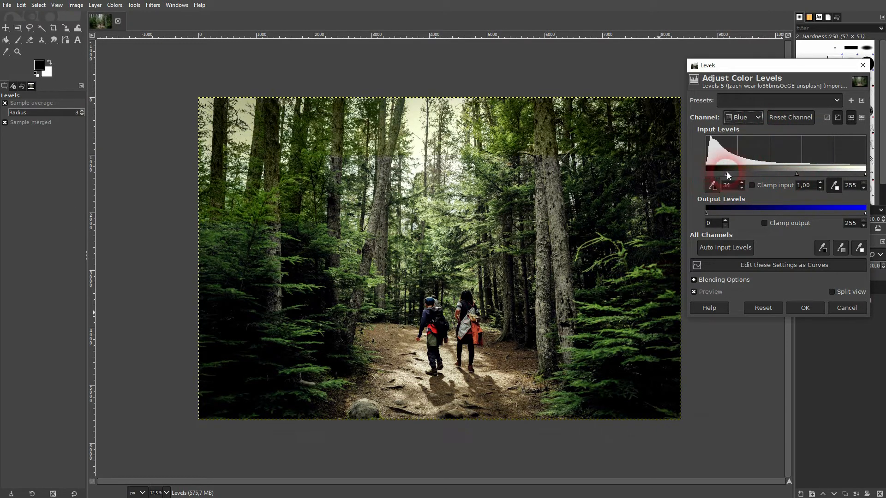
pyautogui.moveTo(728, 174); pyautogui.dragTo(713, 174)
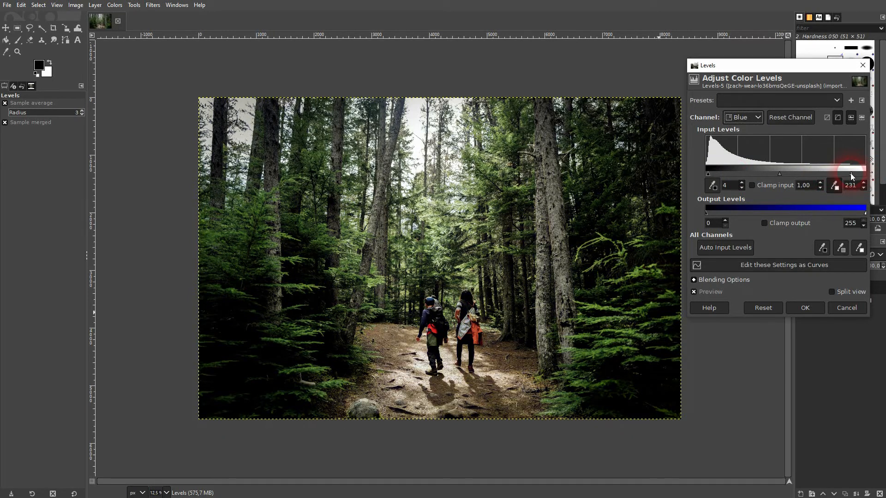
pyautogui.moveTo(778, 174); pyautogui.dragTo(771, 175)
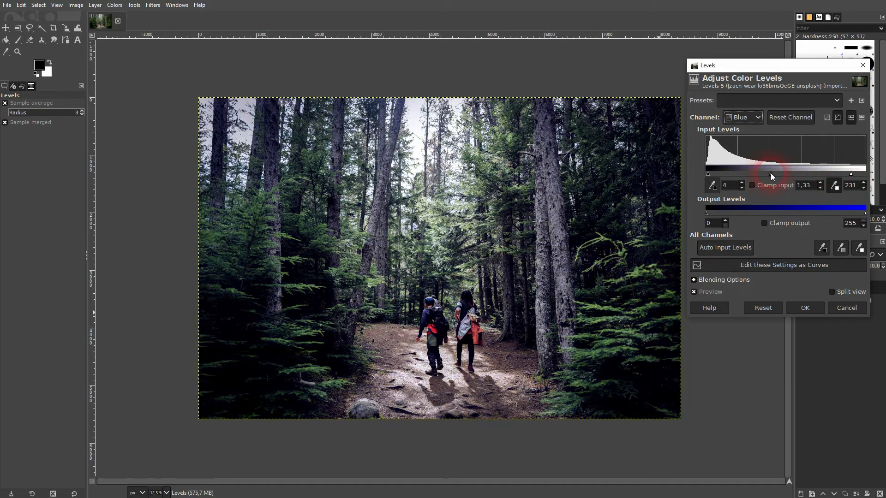
pyautogui.moveTo(773, 174); pyautogui.dragTo(777, 175)
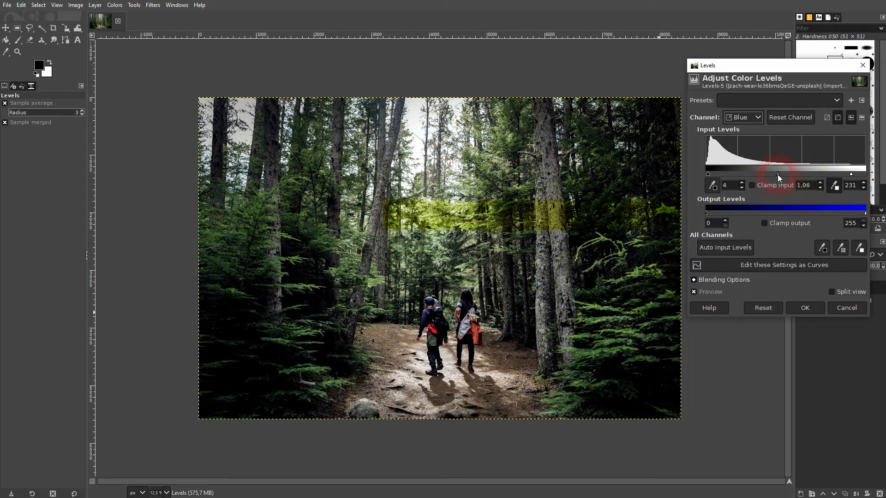
pyautogui.moveTo(777, 175); pyautogui.dragTo(776, 174)
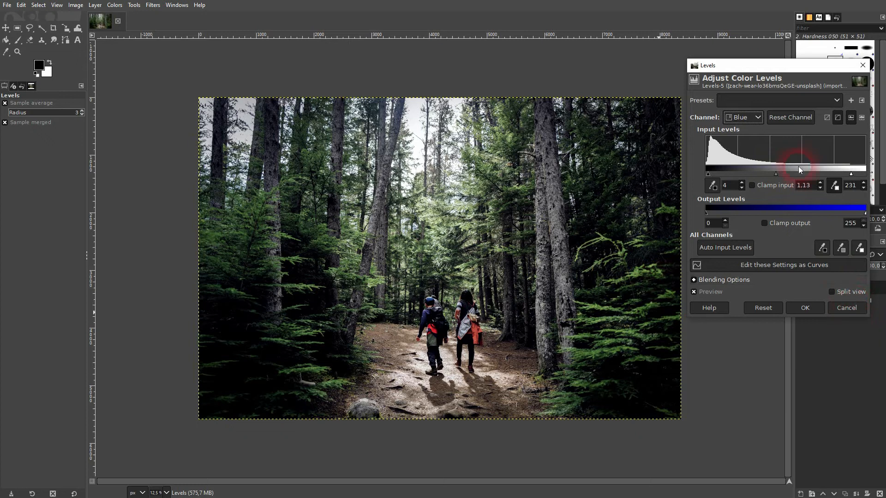
# Save the current Levels settings as a preset named Basic Tutorial and pick it from the saved presets.
pyautogui.click(836, 101)
pyautogui.click(842, 99)
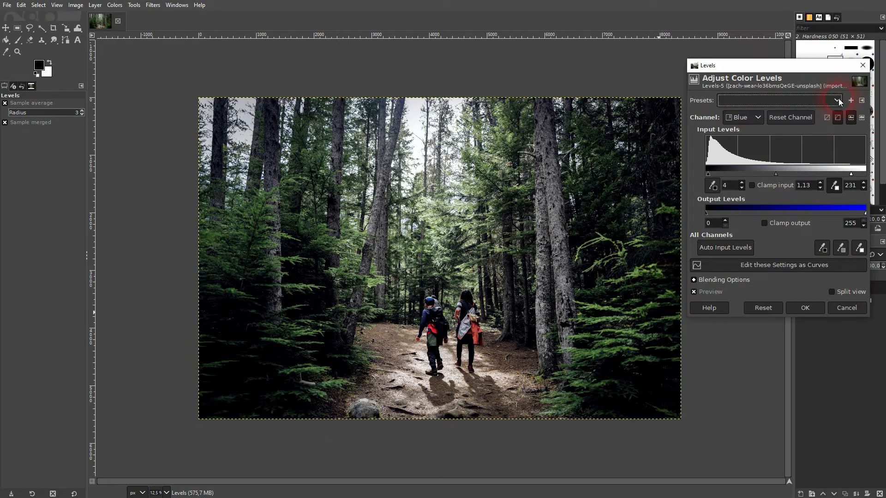
pyautogui.click(850, 100)
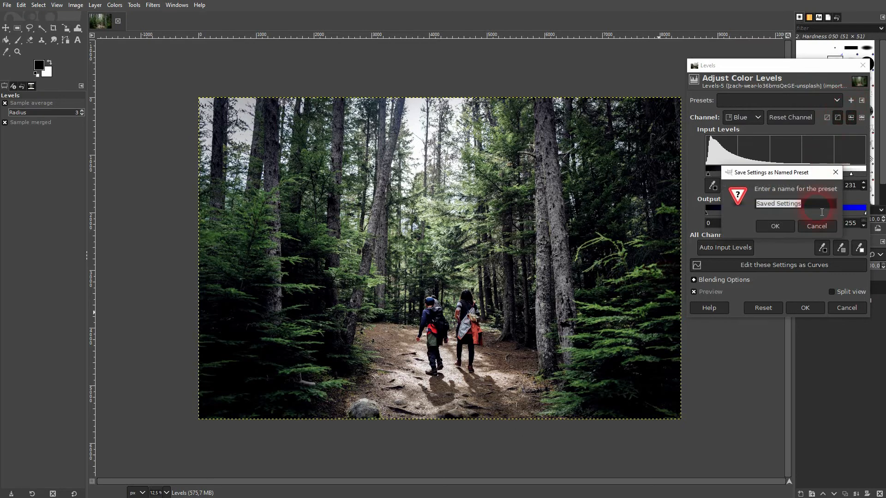
pyautogui.write('Basic Tutorial')
pyautogui.click(779, 225)
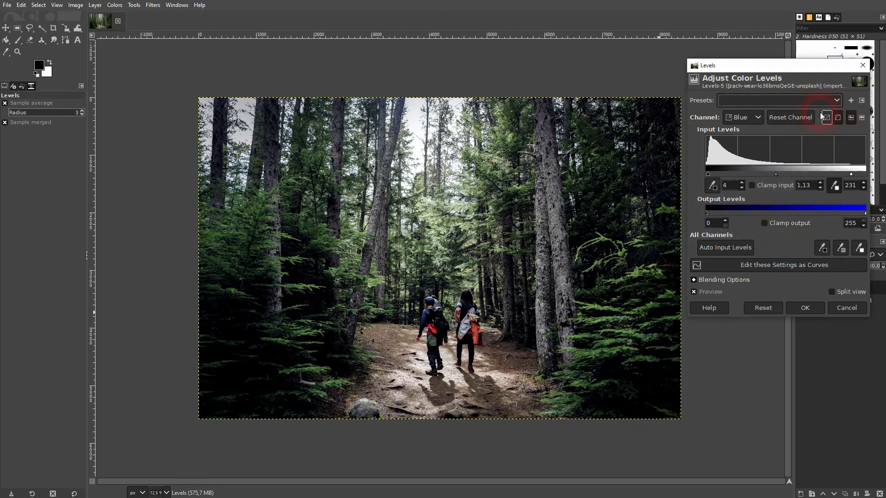
pyautogui.click(833, 101)
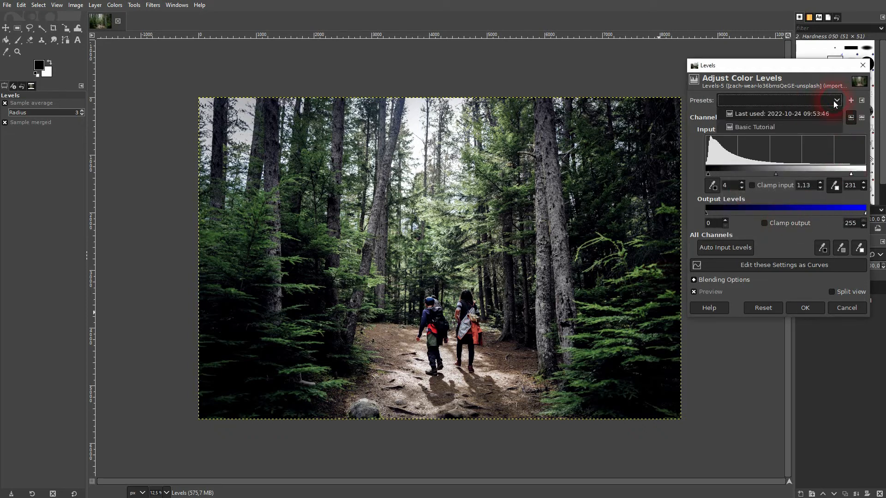
pyautogui.click(754, 126)
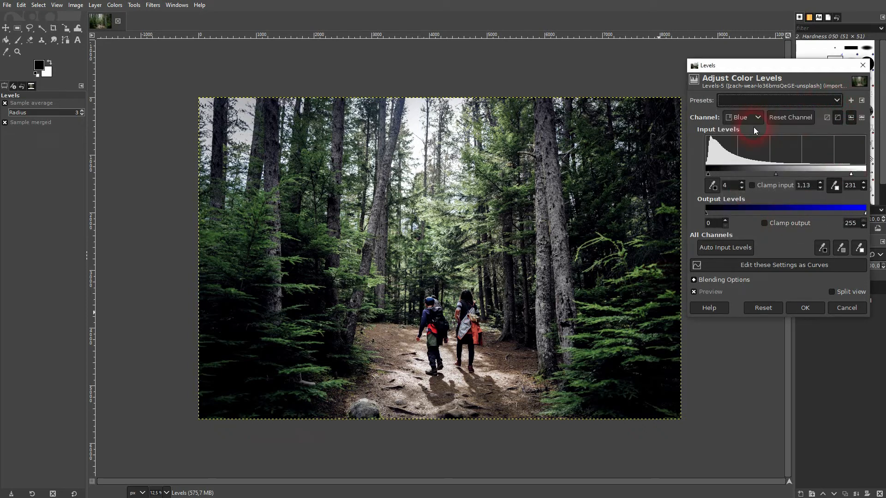
# Reset the Levels settings of all channels and switch to the Value channel.
pyautogui.click(764, 309)
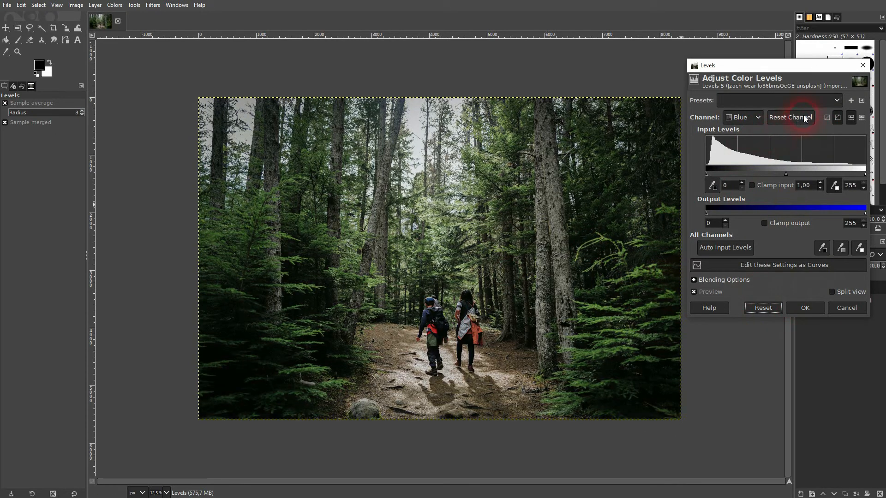
pyautogui.click(750, 117)
pyautogui.click(763, 170)
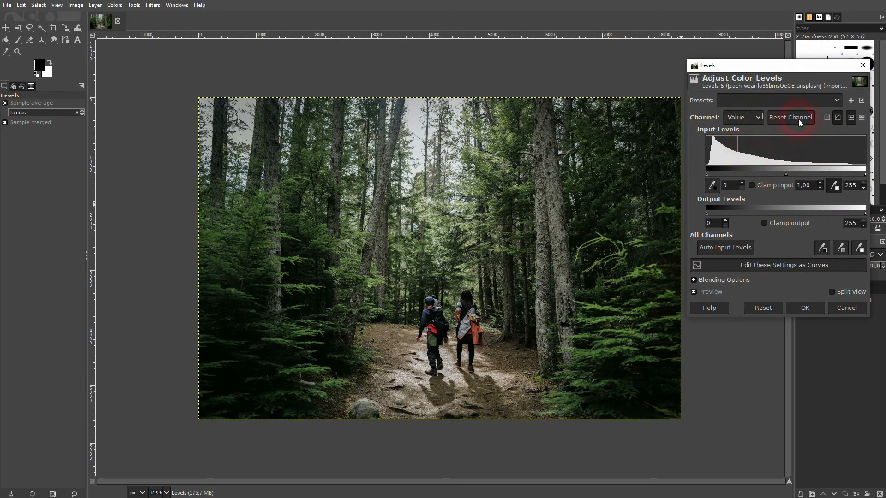
# Load the Basic Tutorial preset and apply the Levels adjustment to the layer.
pyautogui.click(826, 103)
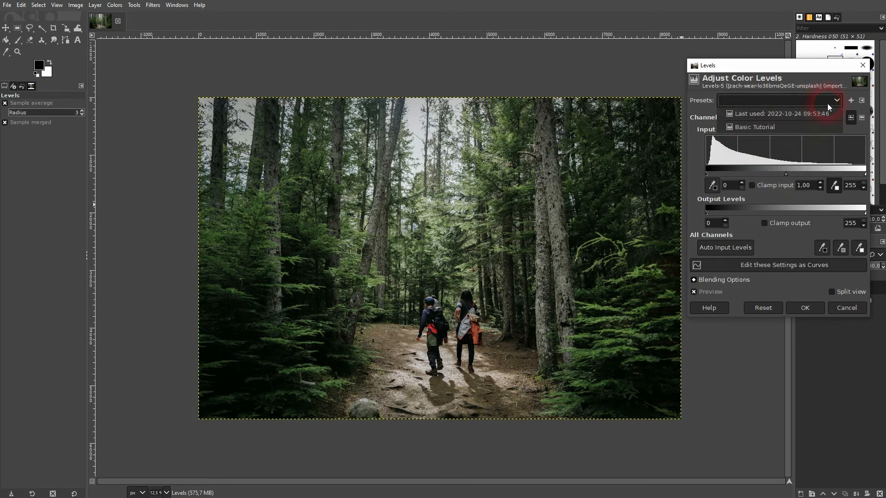
pyautogui.click(751, 127)
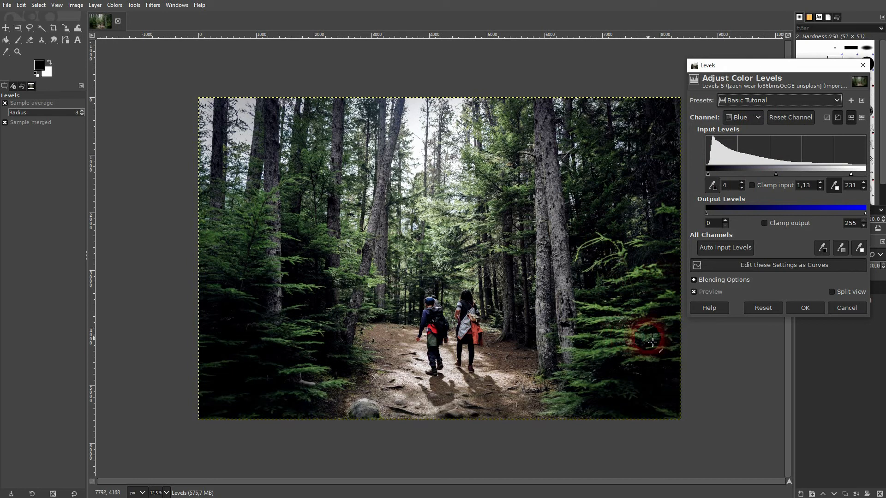
pyautogui.click(807, 309)
# Toggle the Levels layer's visibility several times to compare the adjusted photo with the Original layer, leaving it shown.
pyautogui.click(802, 288)
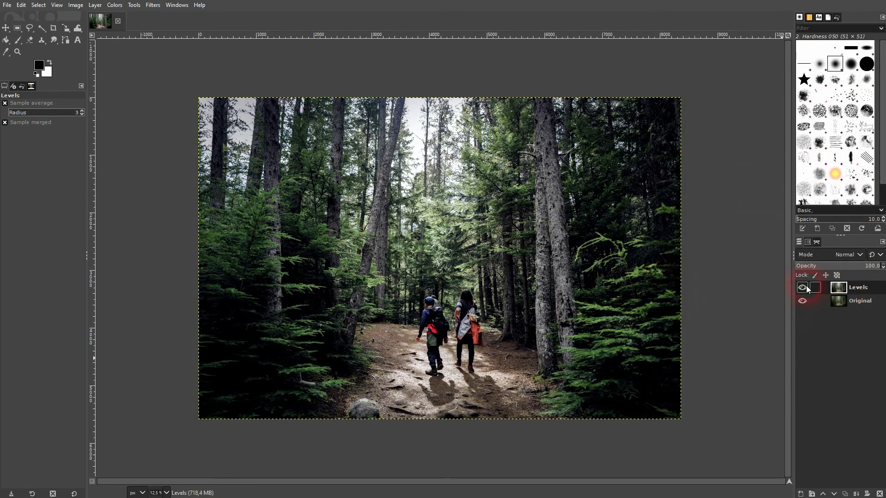
pyautogui.click(802, 288)
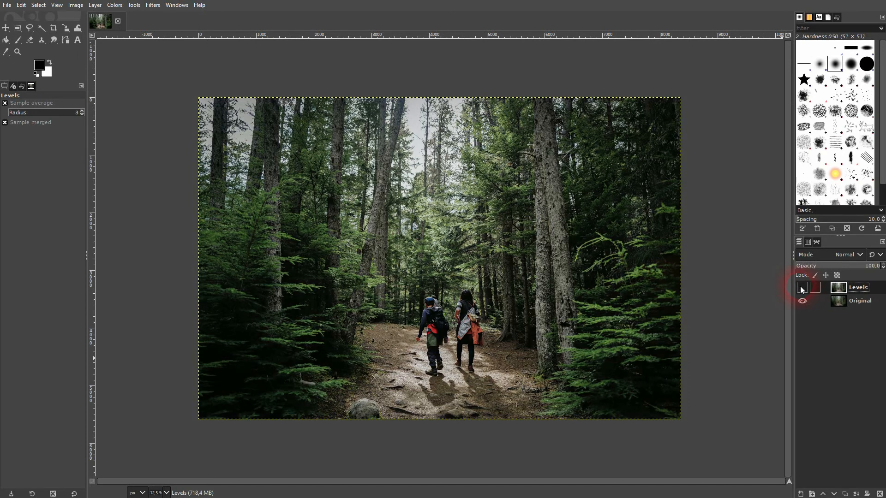
pyautogui.click(802, 288)
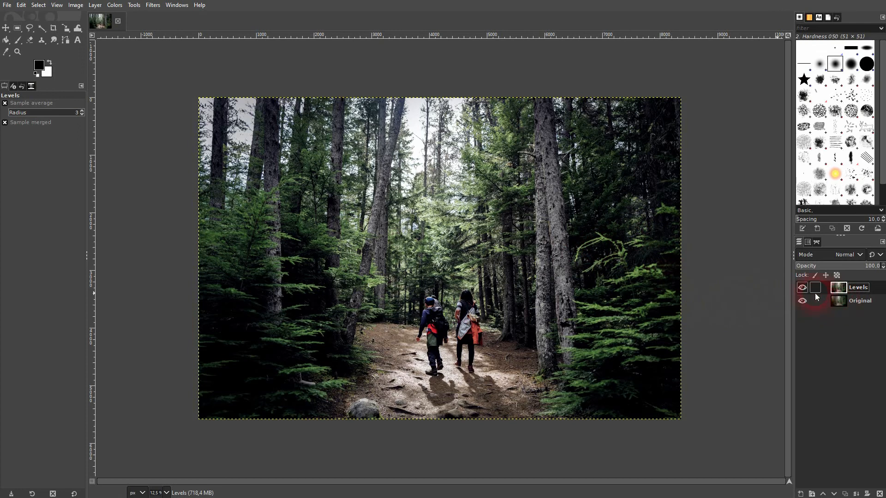
pyautogui.click(802, 290)
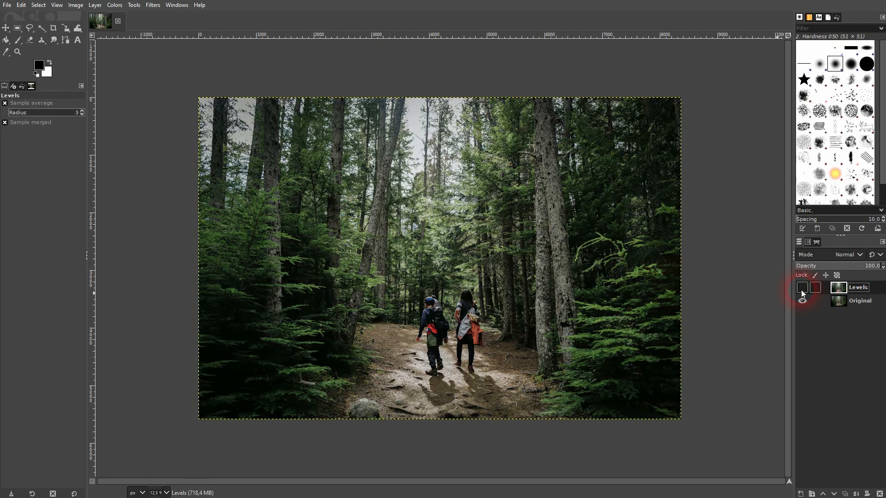
pyautogui.click(801, 289)
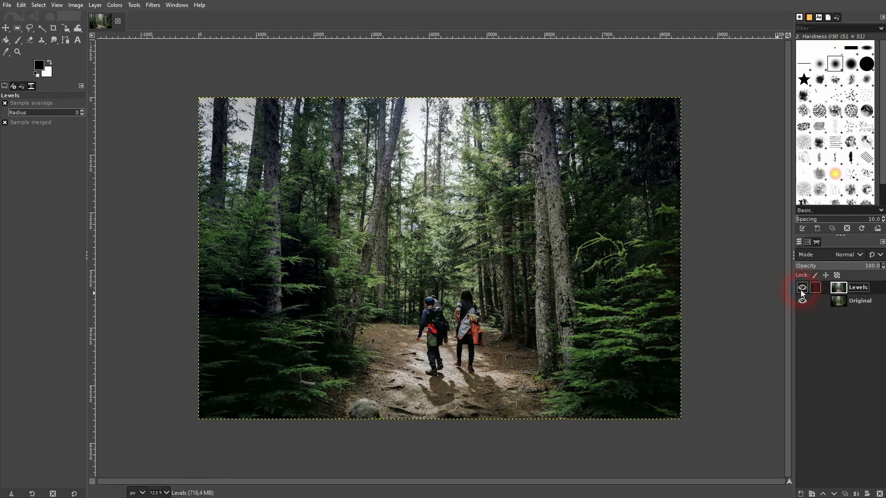